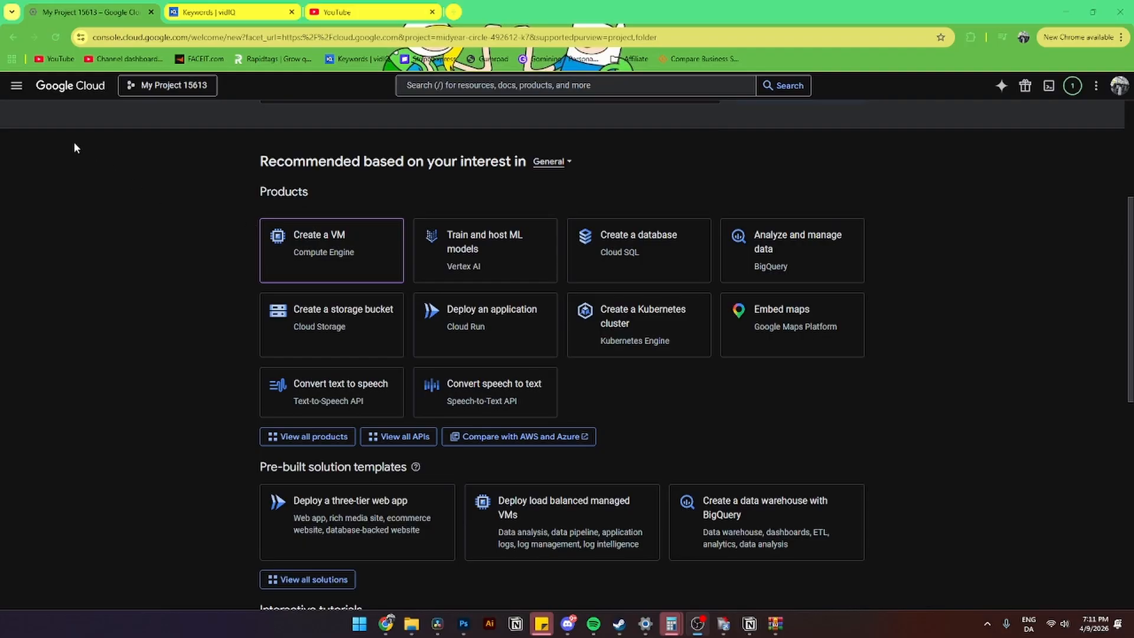
Open the Firewall page of VPC Network from the Google Cloud products list
left_click(16, 87)
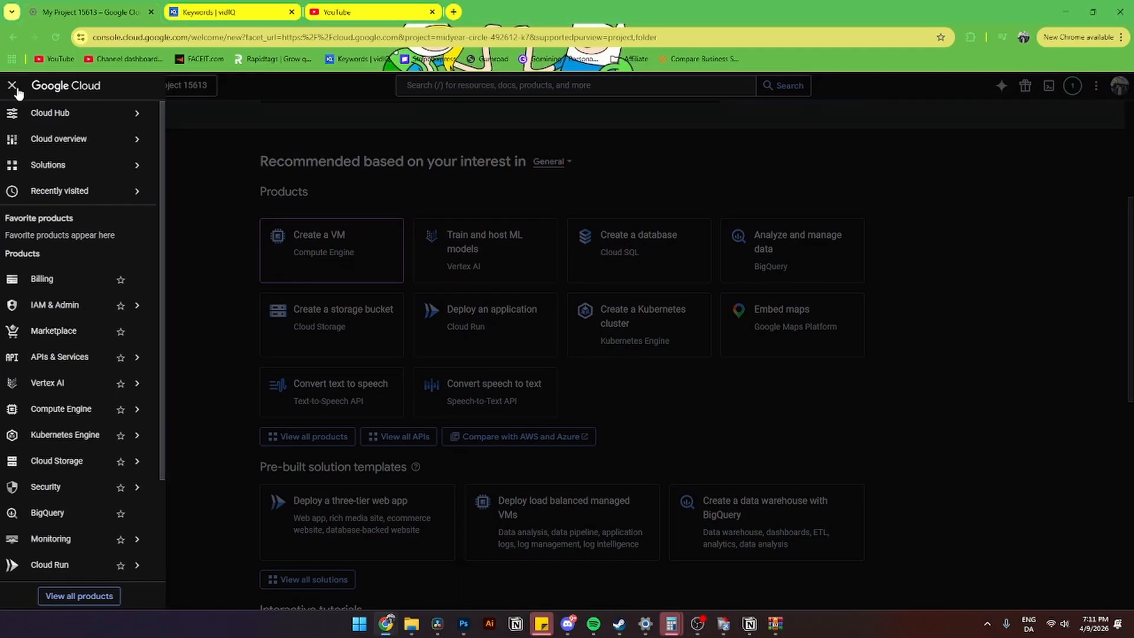
mouse_move(107, 187)
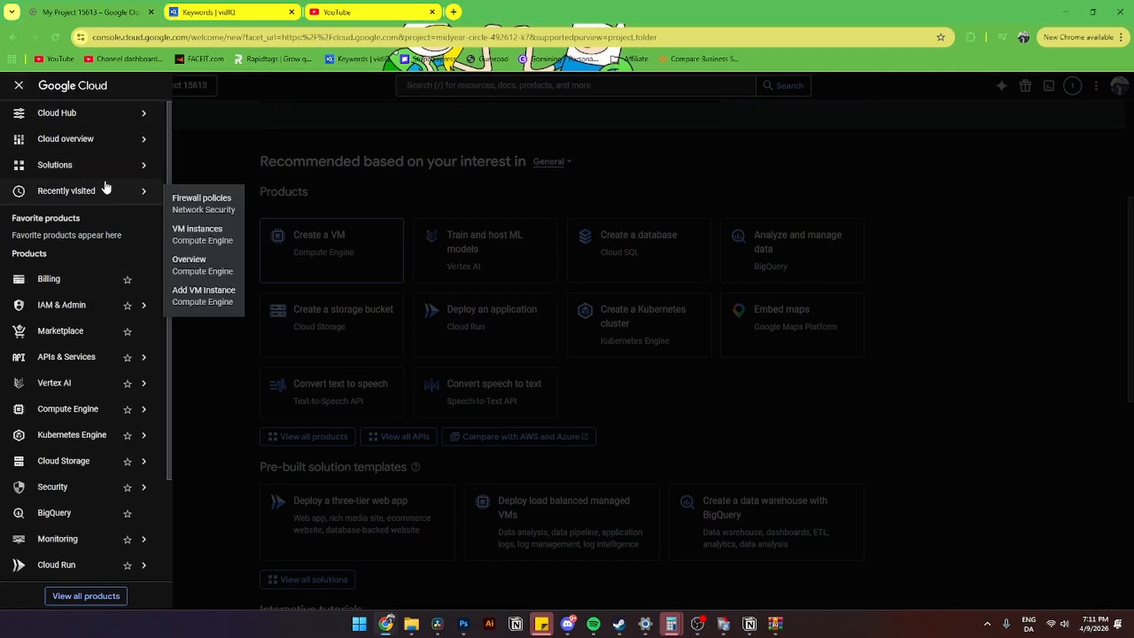
left_click_drag(12, 252, 47, 254)
scroll(23, 339, "down", 2)
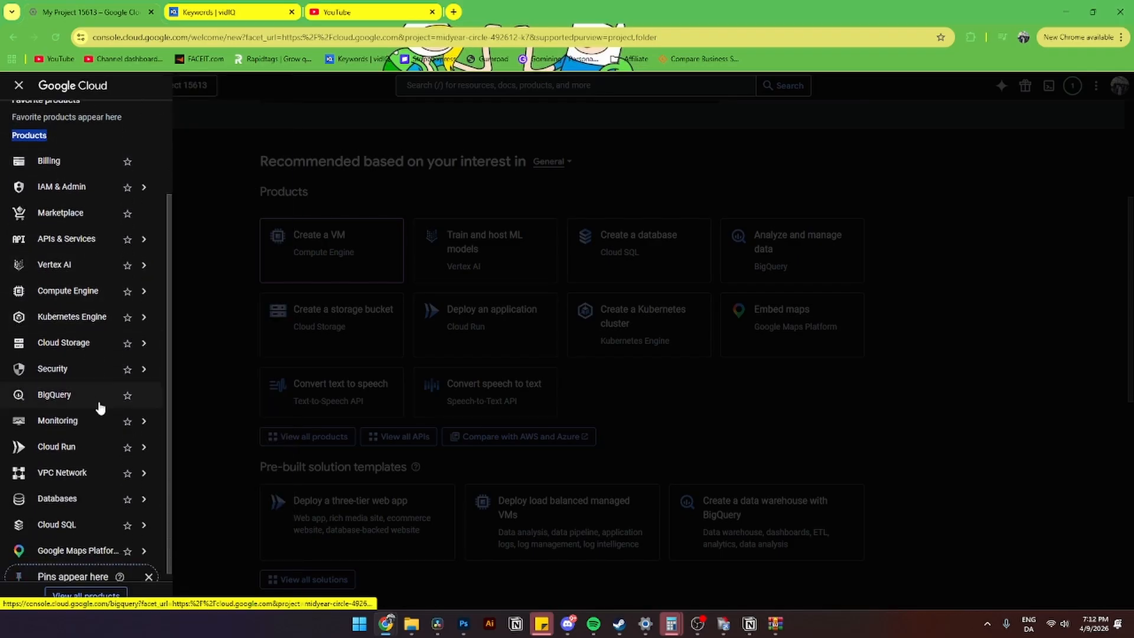
mouse_move(61, 475)
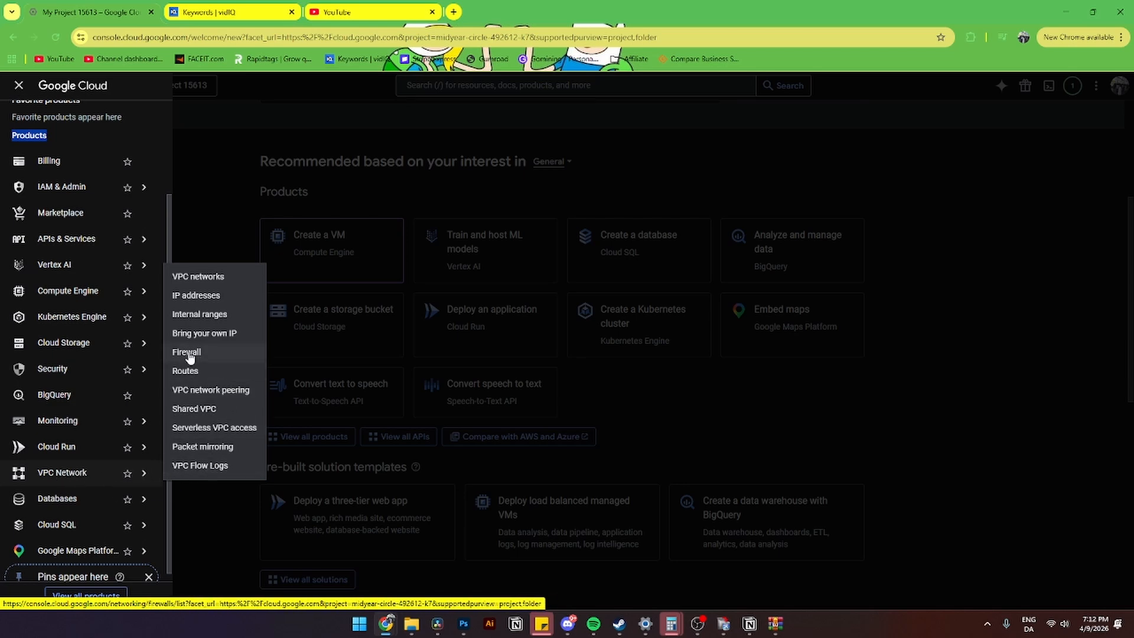
left_click(186, 353)
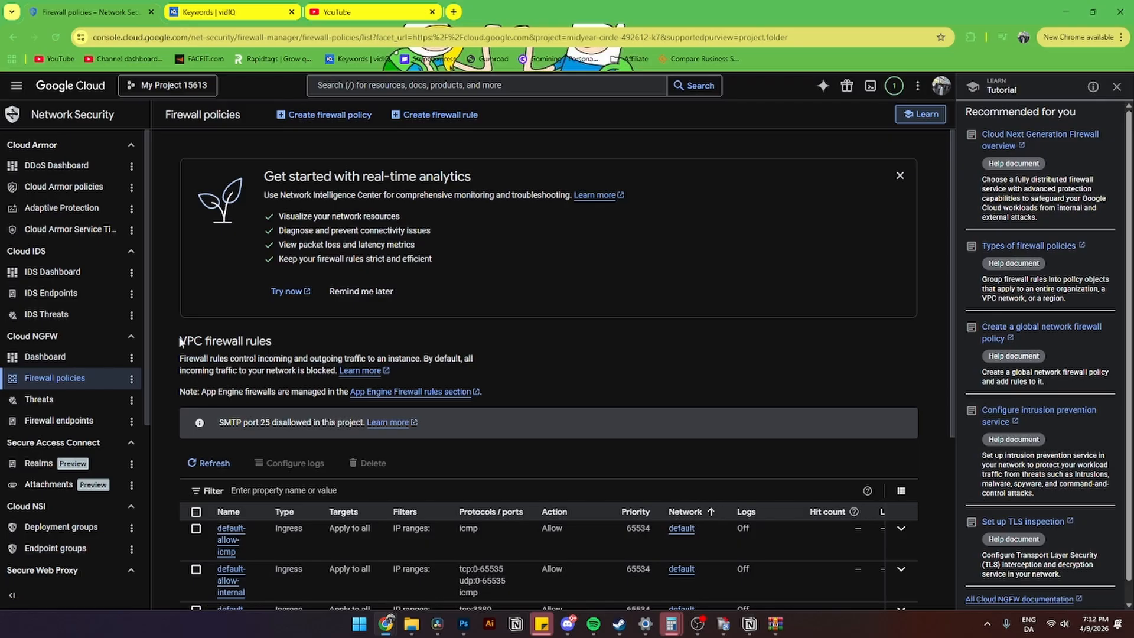
Review the existing VPC firewall rules and start creating a new firewall rule
left_click_drag(179, 342, 277, 342)
scroll(302, 330, "down", 3)
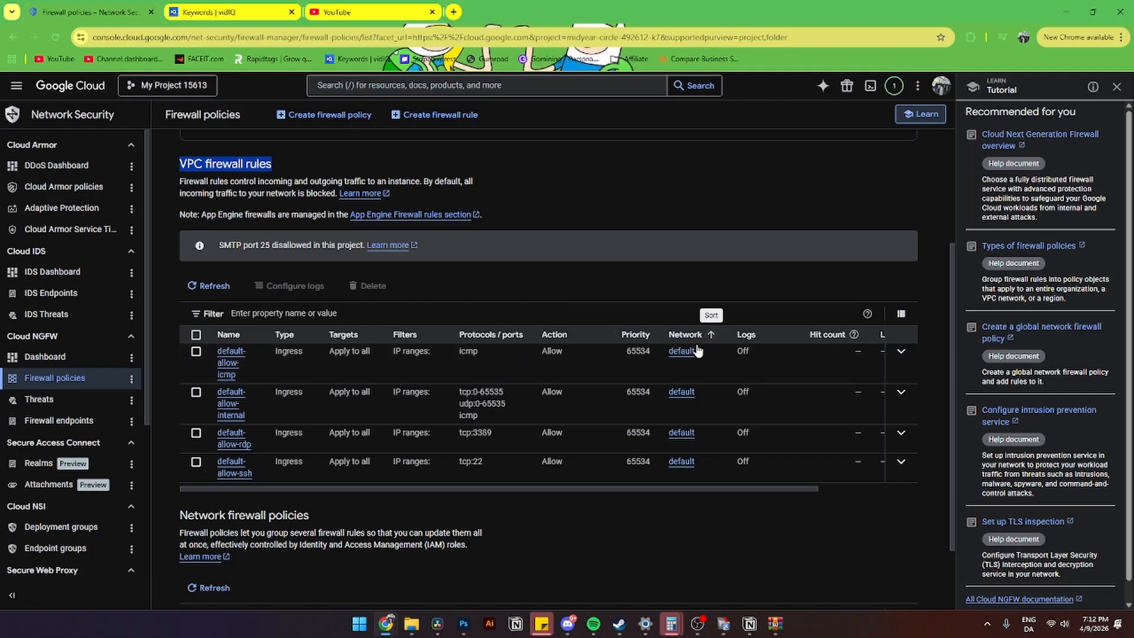
mouse_move(568, 489)
left_mouse_down()
mouse_move(739, 489)
mouse_move(558, 485)
left_mouse_up()
scroll(476, 442, "up", 2)
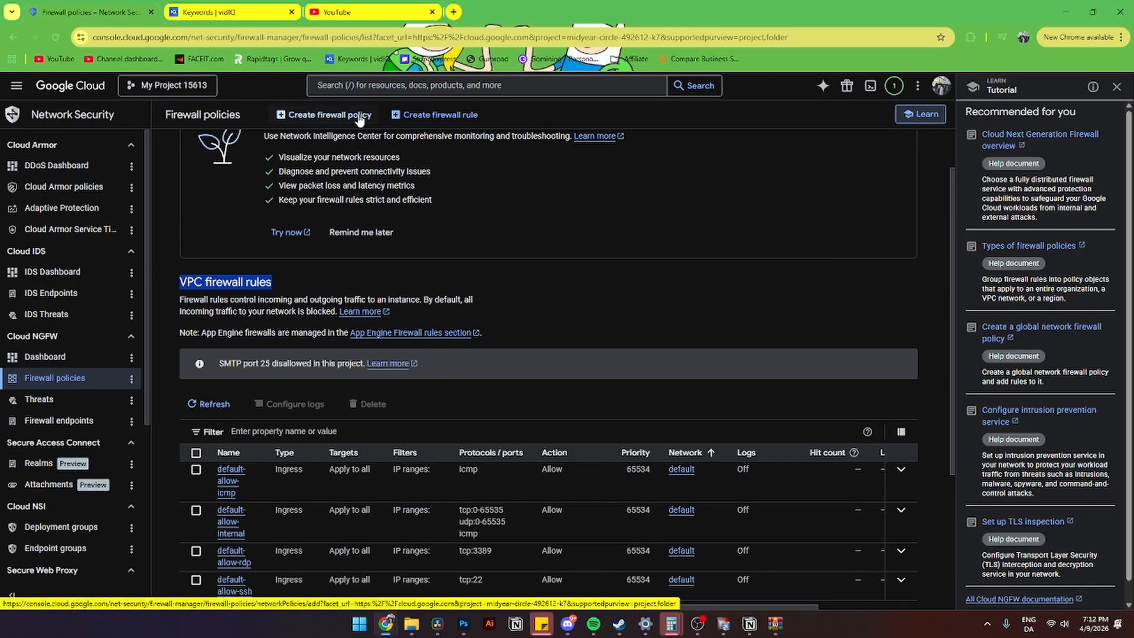
left_click(416, 116)
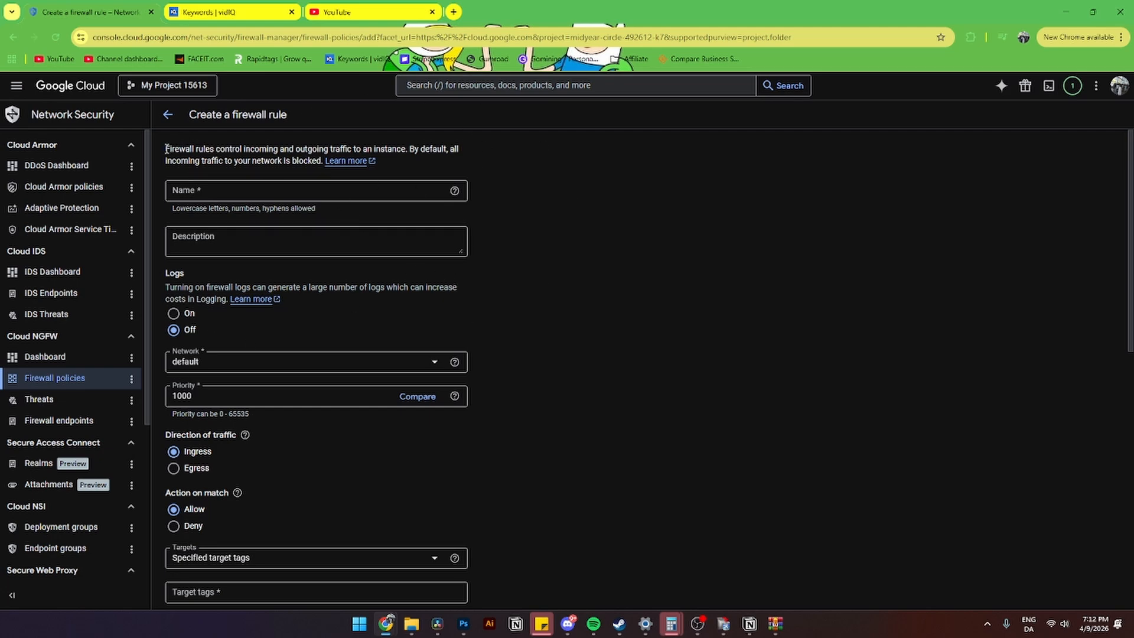
Name the firewall rule http-traffic and enter efplejfp as its description
left_click_drag(166, 149, 371, 152)
left_click(228, 161)
left_click(217, 191)
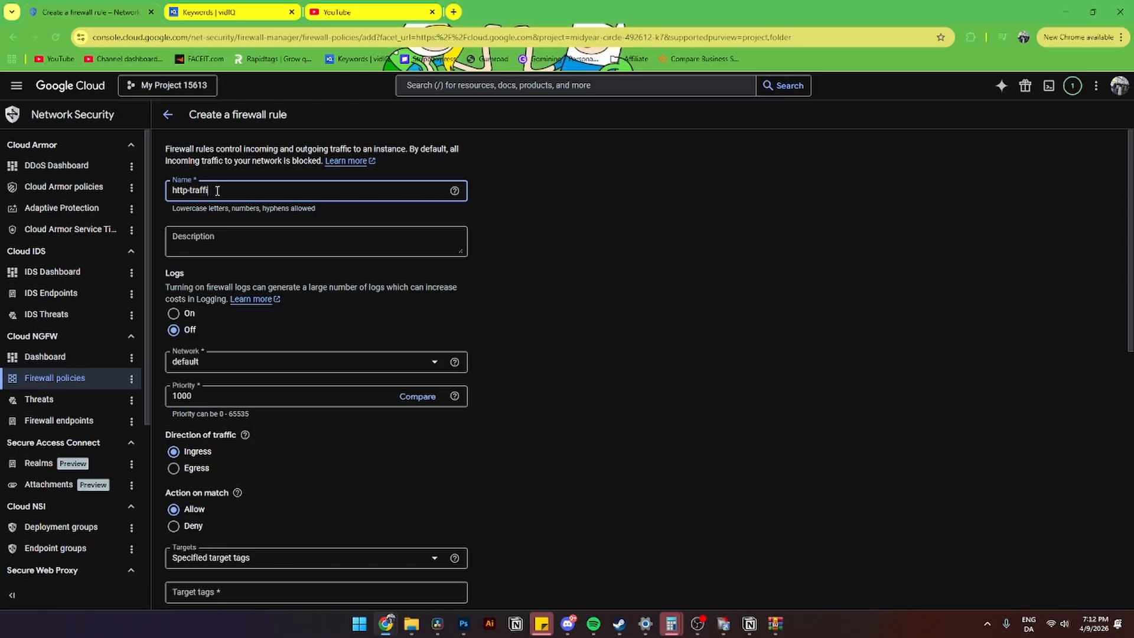
left_click_drag(171, 209, 318, 214)
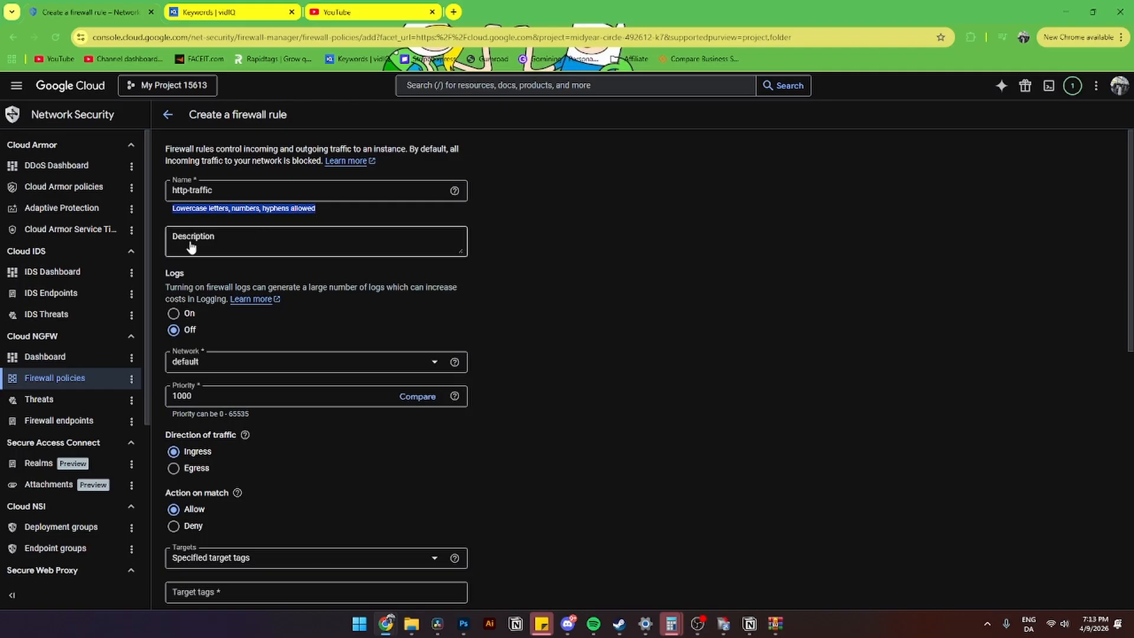
left_click(221, 233)
type("efplejfp")
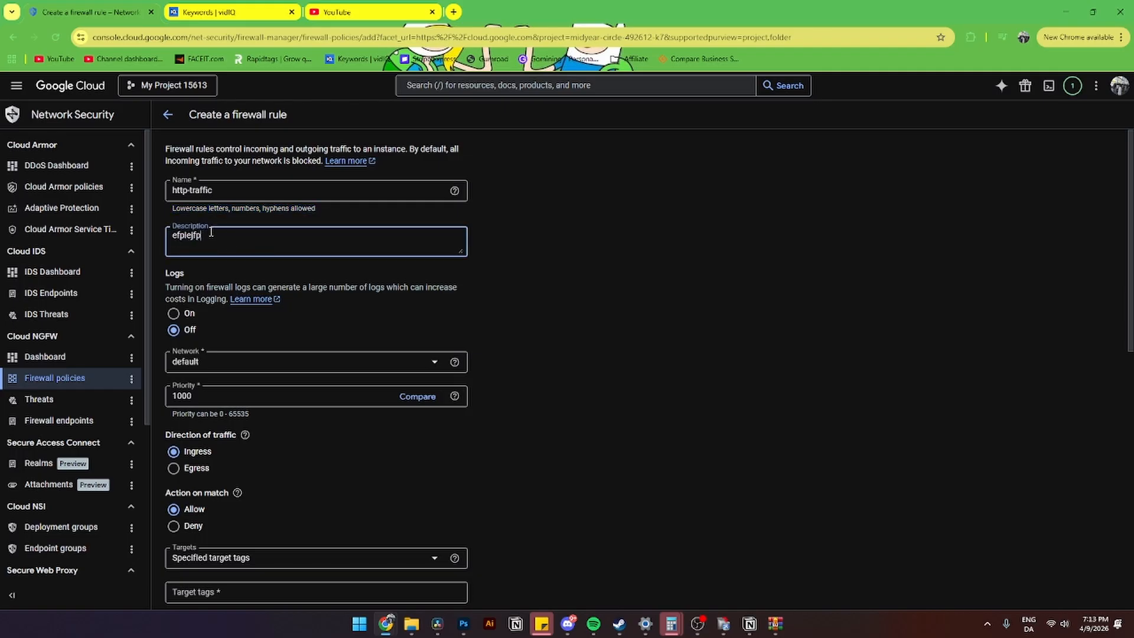
left_click(560, 273)
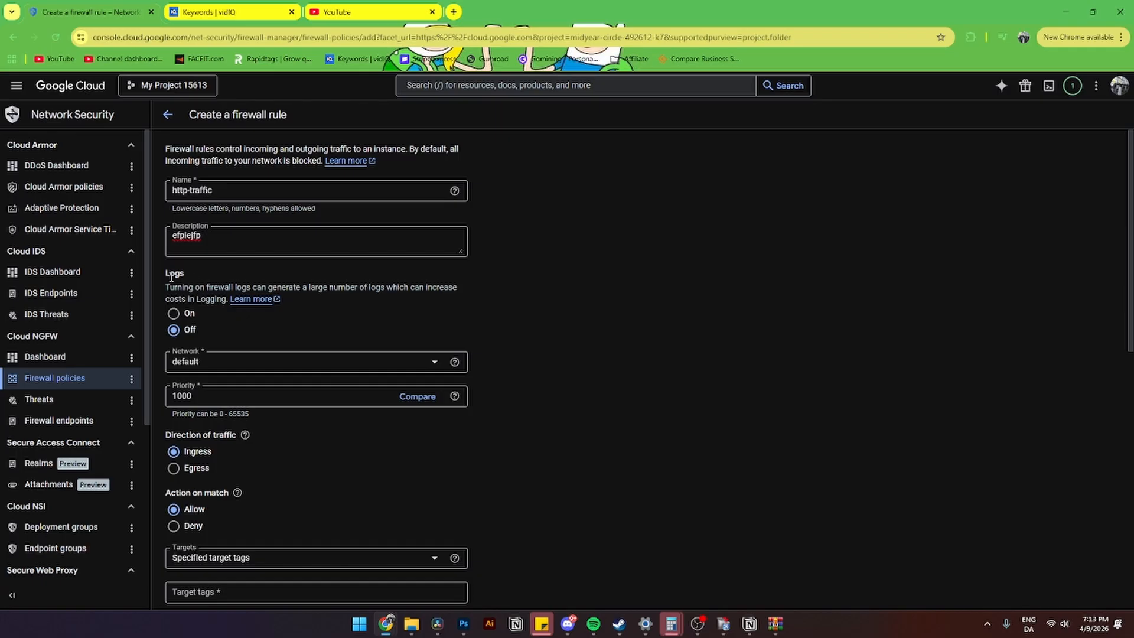
Try turning on the rule's logs, view the log details, and set logs back to Off
left_click_drag(166, 287, 388, 289)
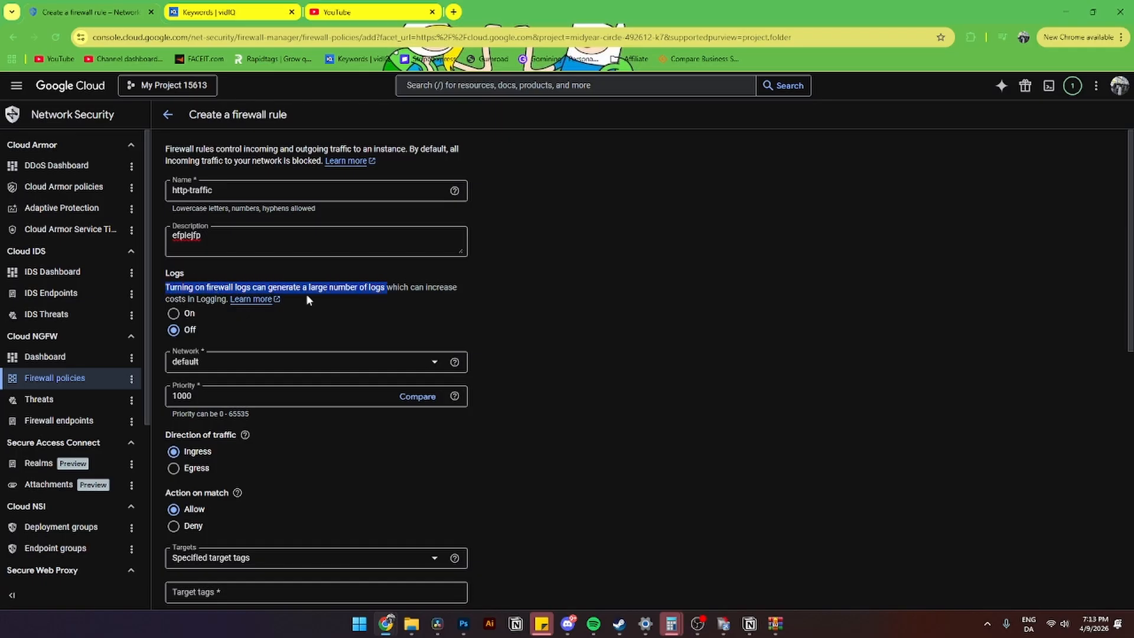
left_click(174, 313)
left_click(214, 361)
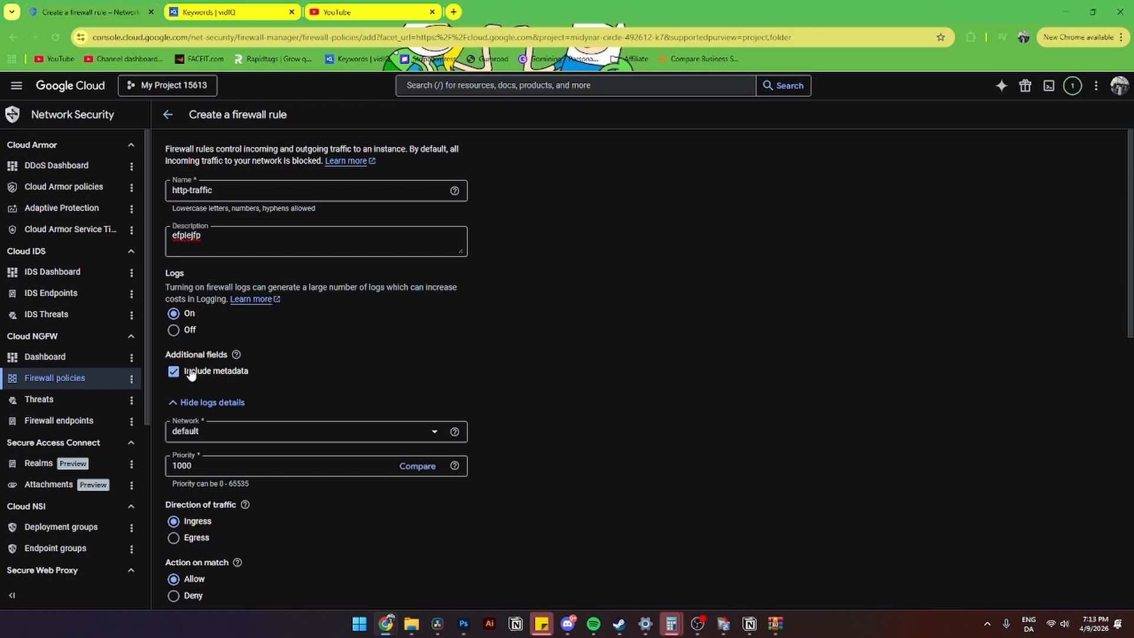
left_click(173, 329)
left_click(173, 313)
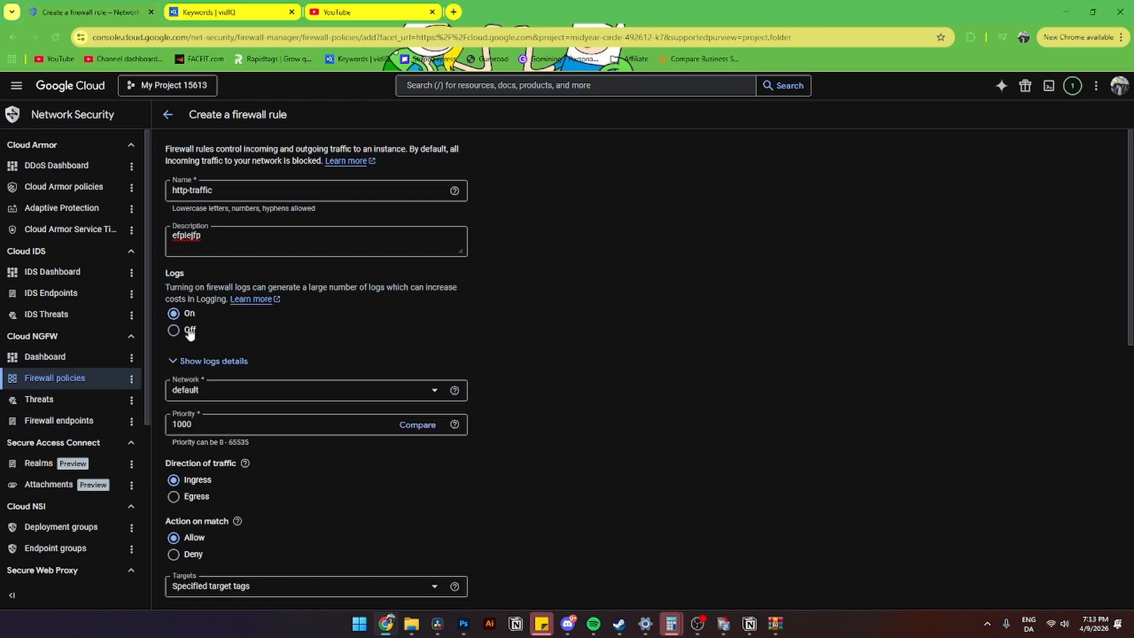
left_click(173, 329)
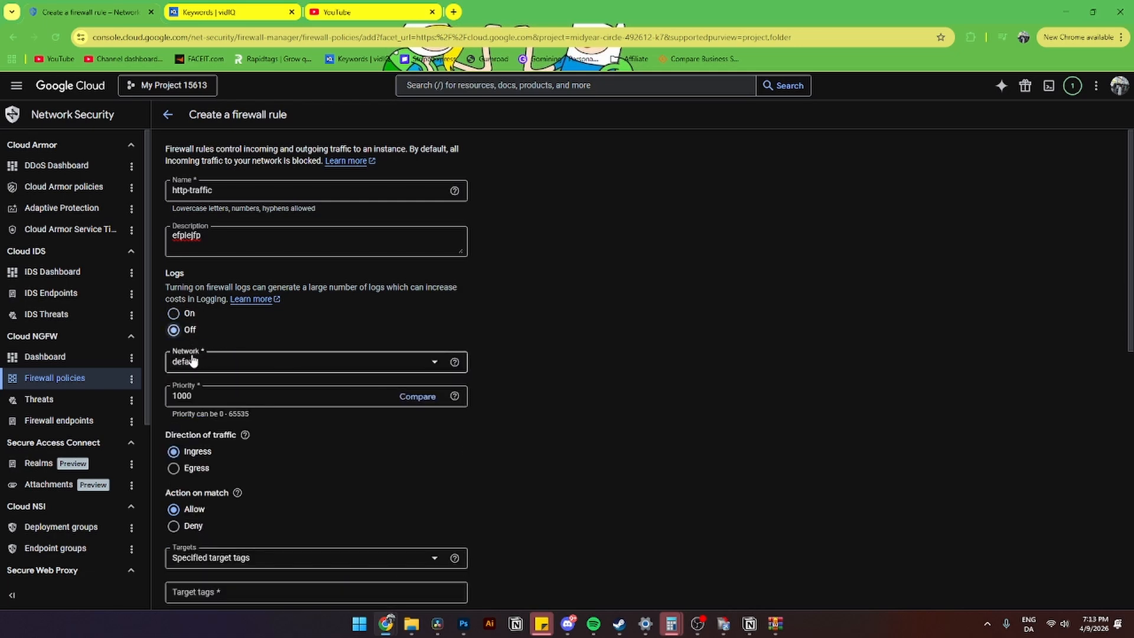
Choose the default network for the rule and view the help about rule priority
left_click(216, 366)
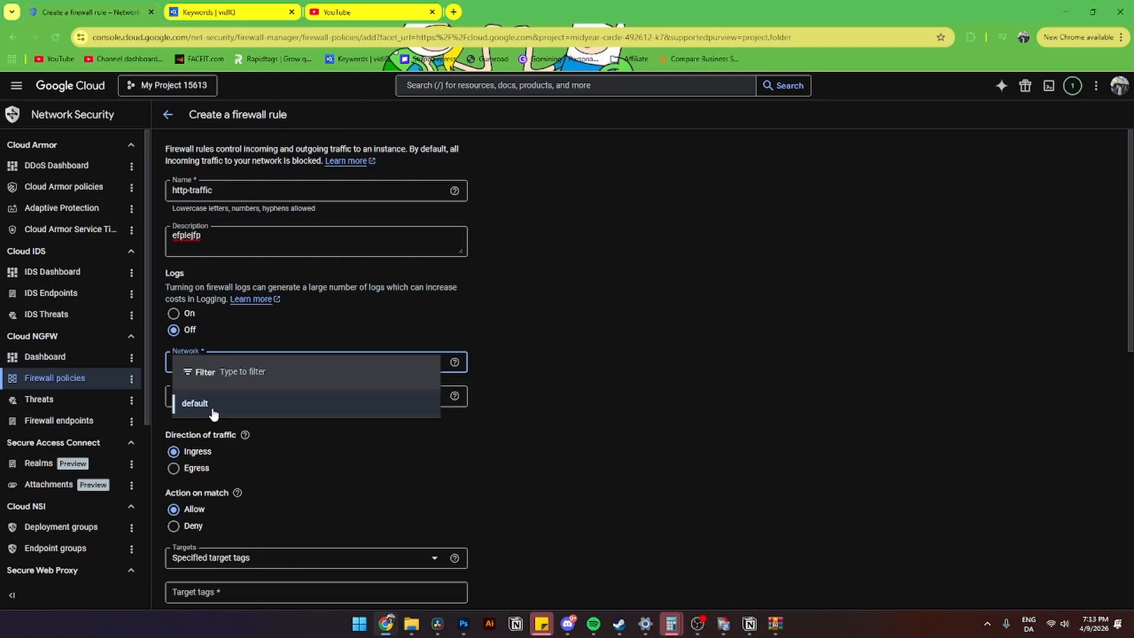
left_click(210, 407)
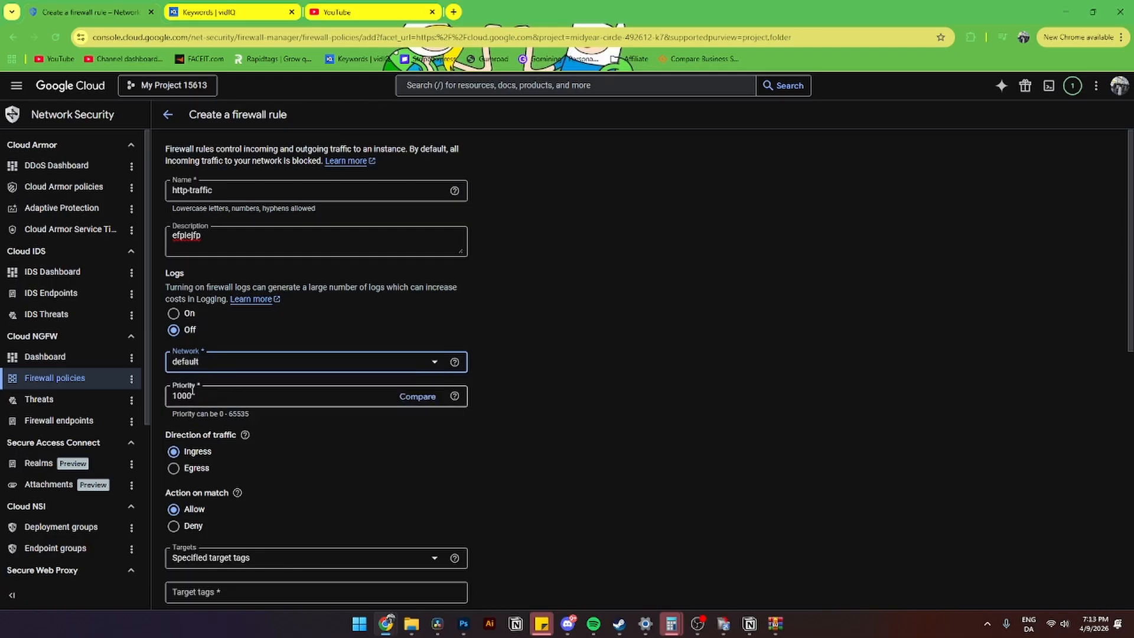
left_click(453, 397)
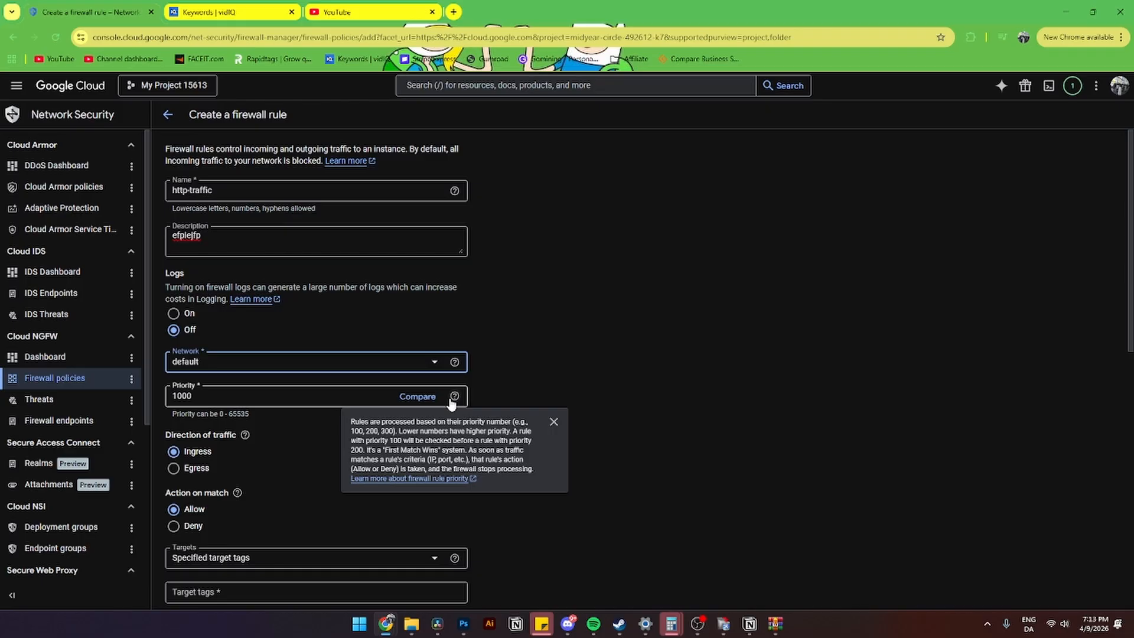
scroll(550, 369, "down", 1)
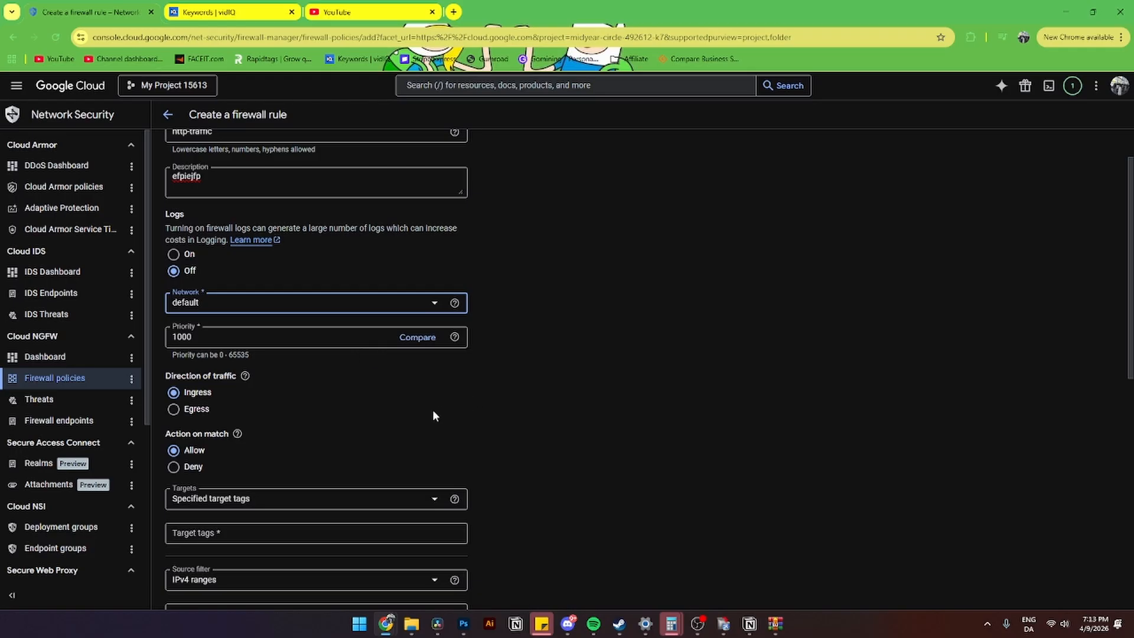
View the help on the direction of traffic and set the direction to Ingress
left_click_drag(167, 378, 230, 378)
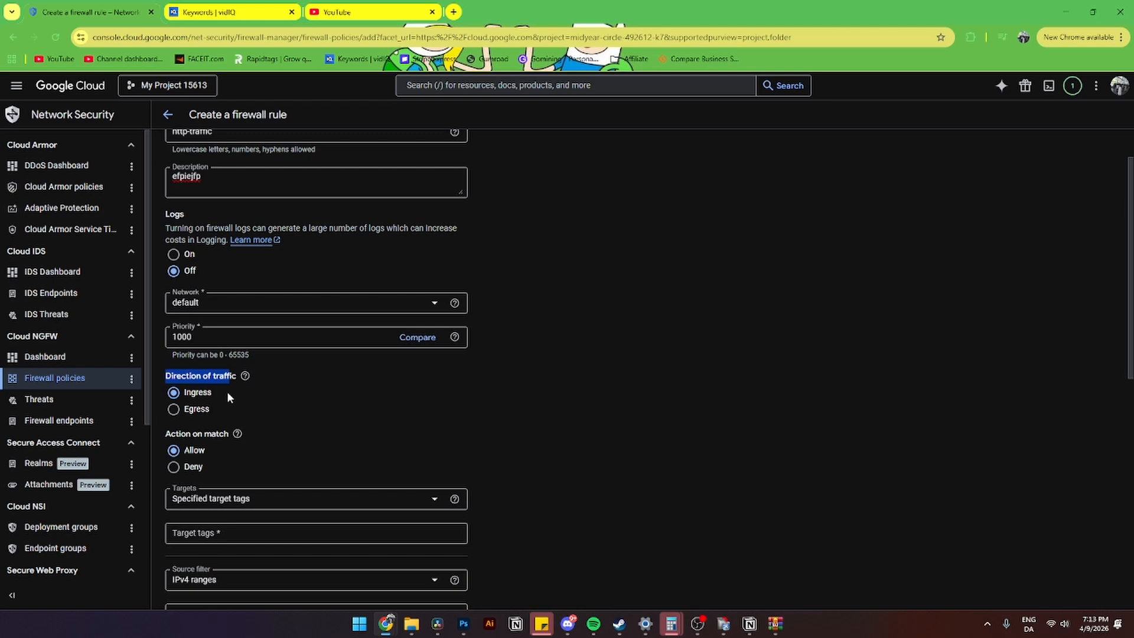
left_click(245, 376)
left_click(196, 406)
left_click(196, 395)
left_click(196, 406)
left_click(197, 395)
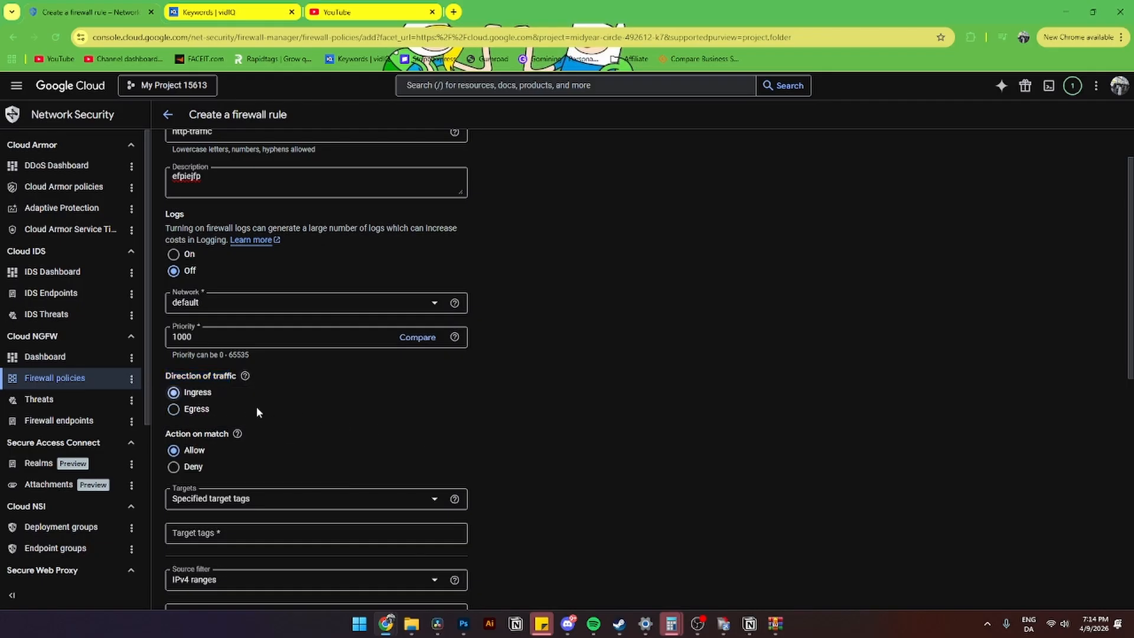
Review the action on match and set the rule's targets to All instances in the network
scroll(259, 404, "down", 1)
left_click_drag(167, 378, 225, 373)
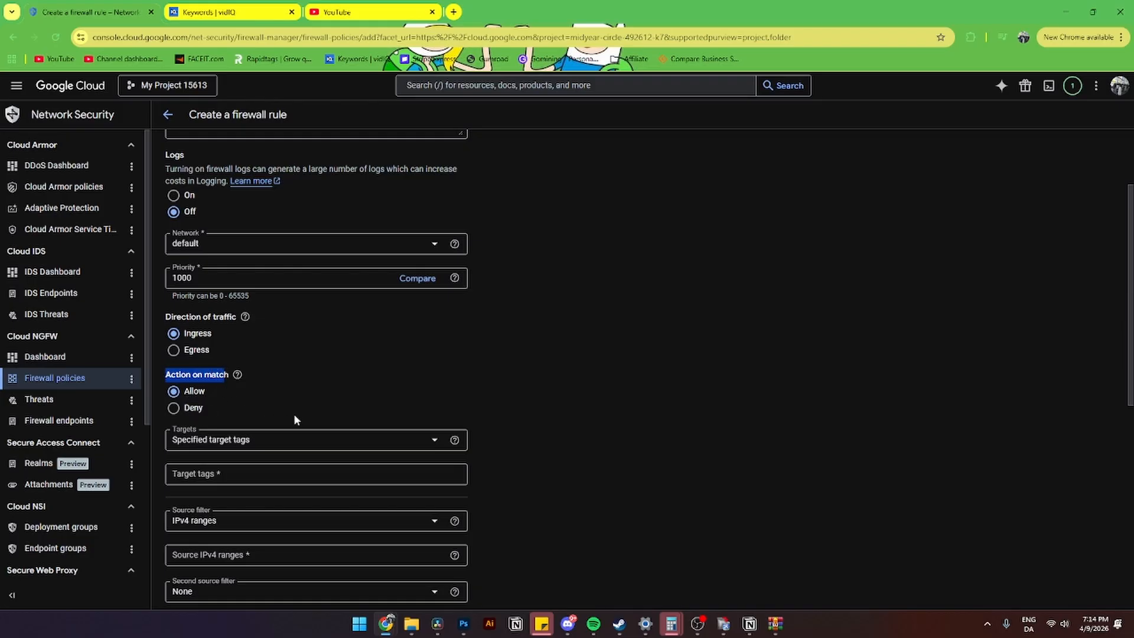
scroll(293, 413, "down", 1)
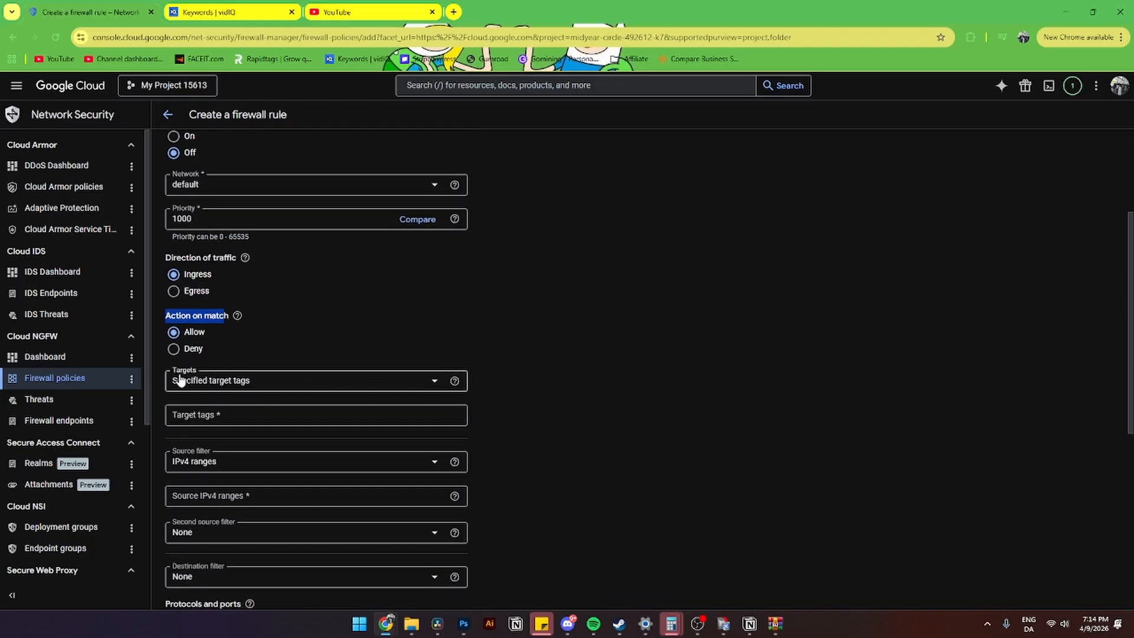
left_click(226, 387)
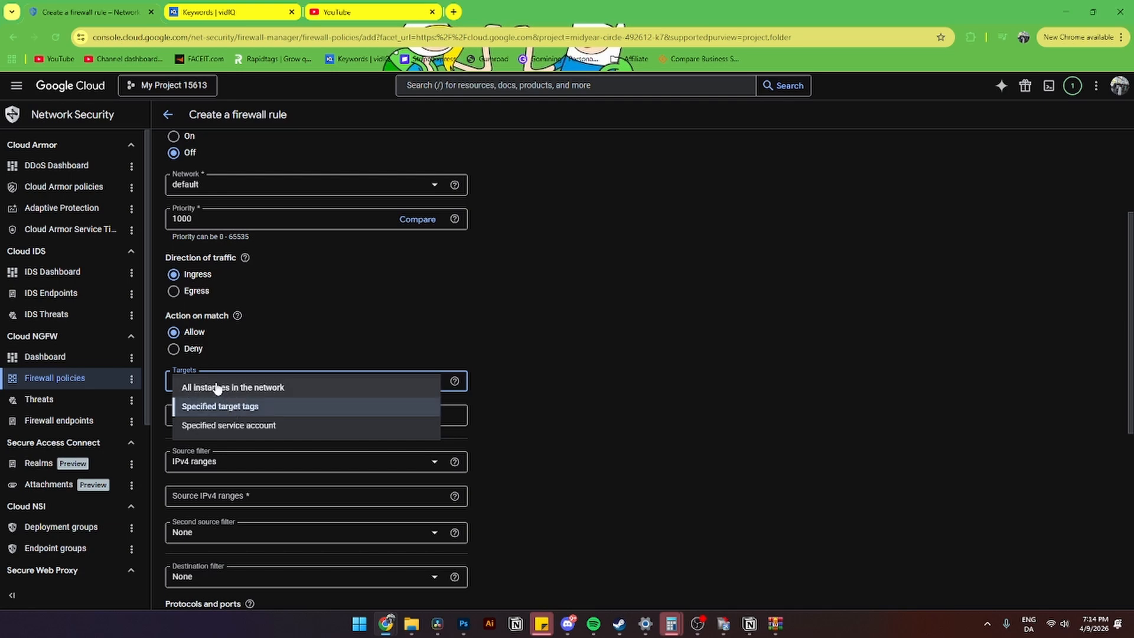
left_click(249, 388)
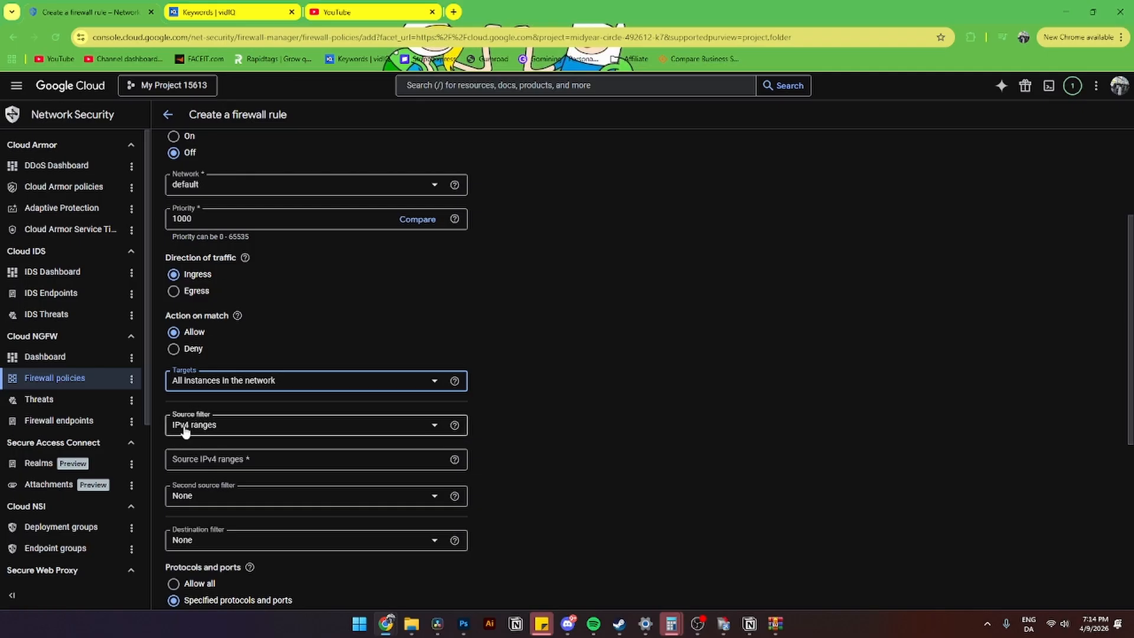
Enter 0.0.0.0/0 as the rule's source IPv4 range
scroll(294, 442, "down", 1)
left_click(233, 402)
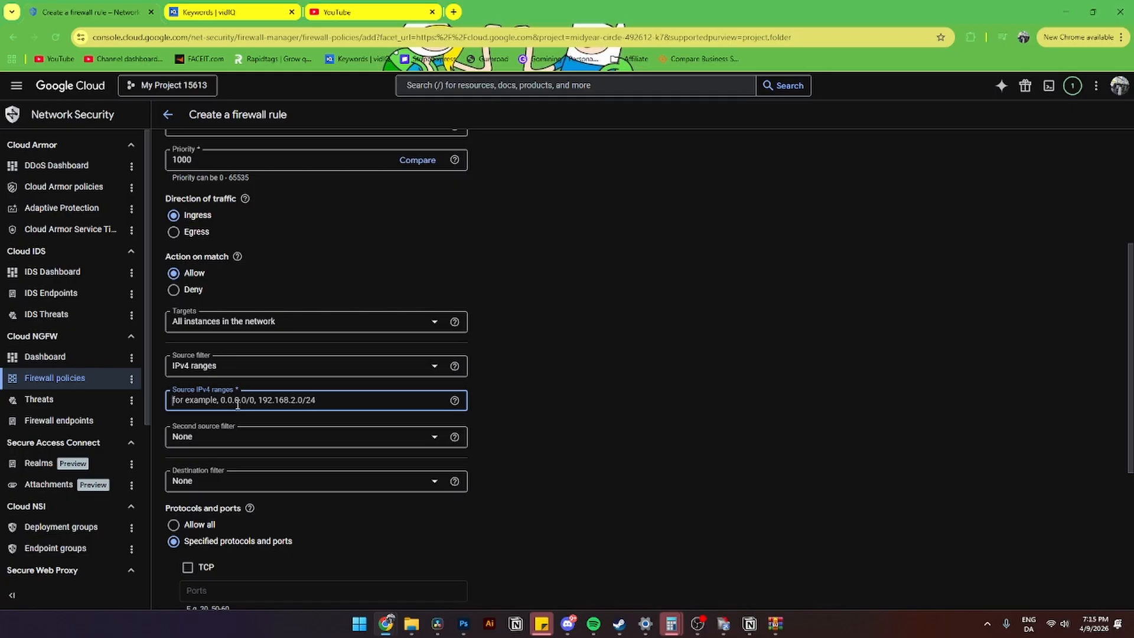
type("0.0.0.0/0")
left_click(473, 452)
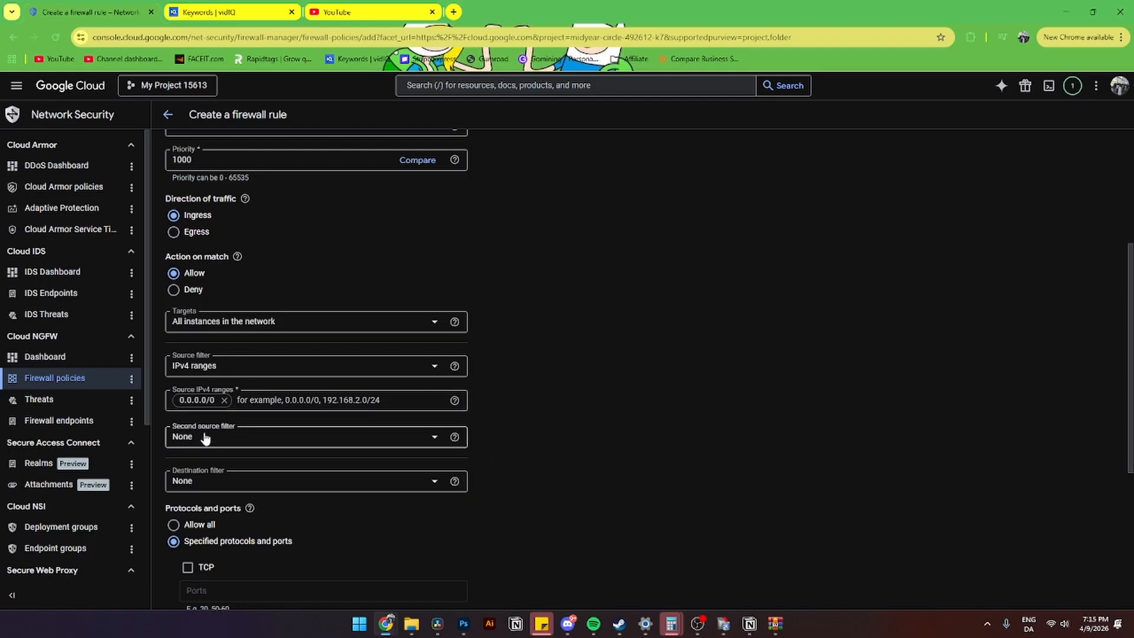
Check the destination filter options and choose None
scroll(236, 440, "down", 1)
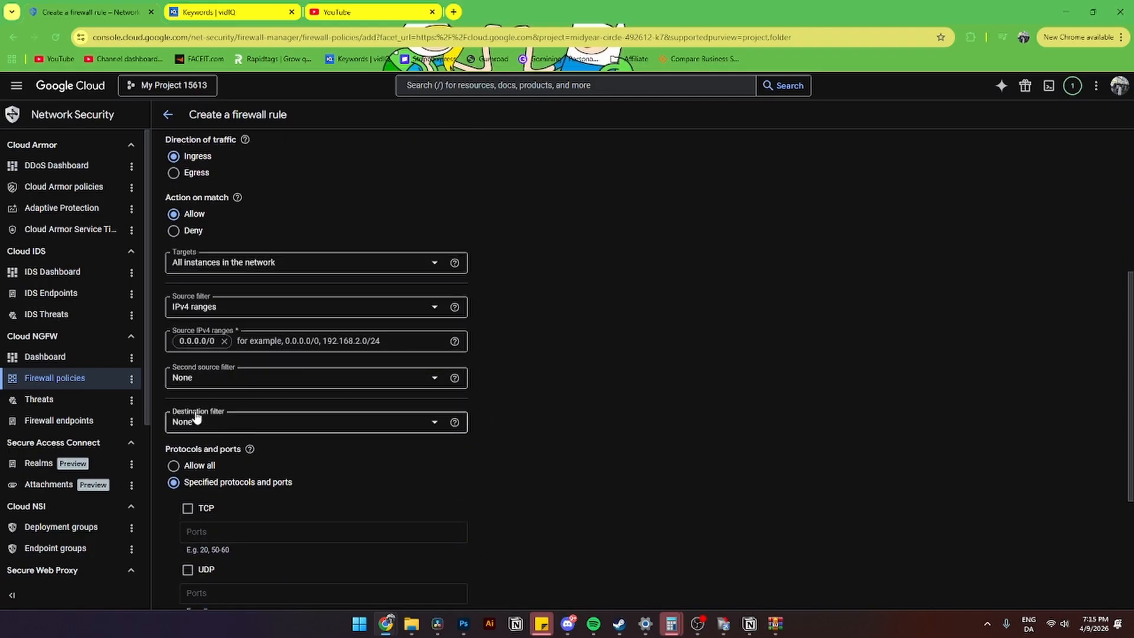
left_click(243, 428)
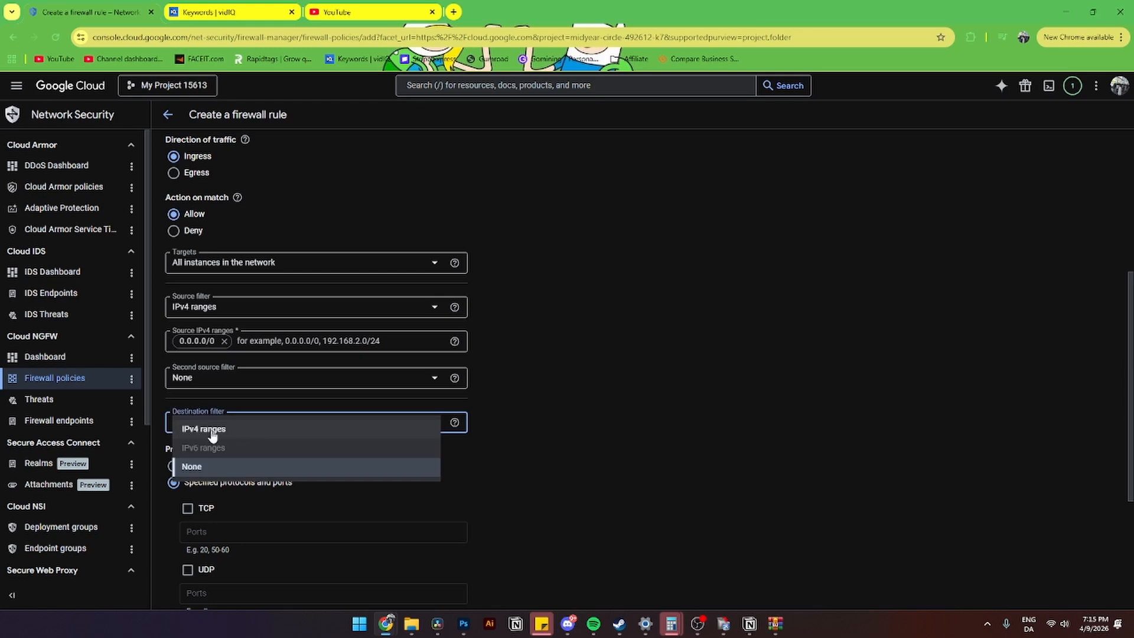
left_click(207, 468)
Set the rule's protocols and ports to Allow all
scroll(345, 489, "down", 2)
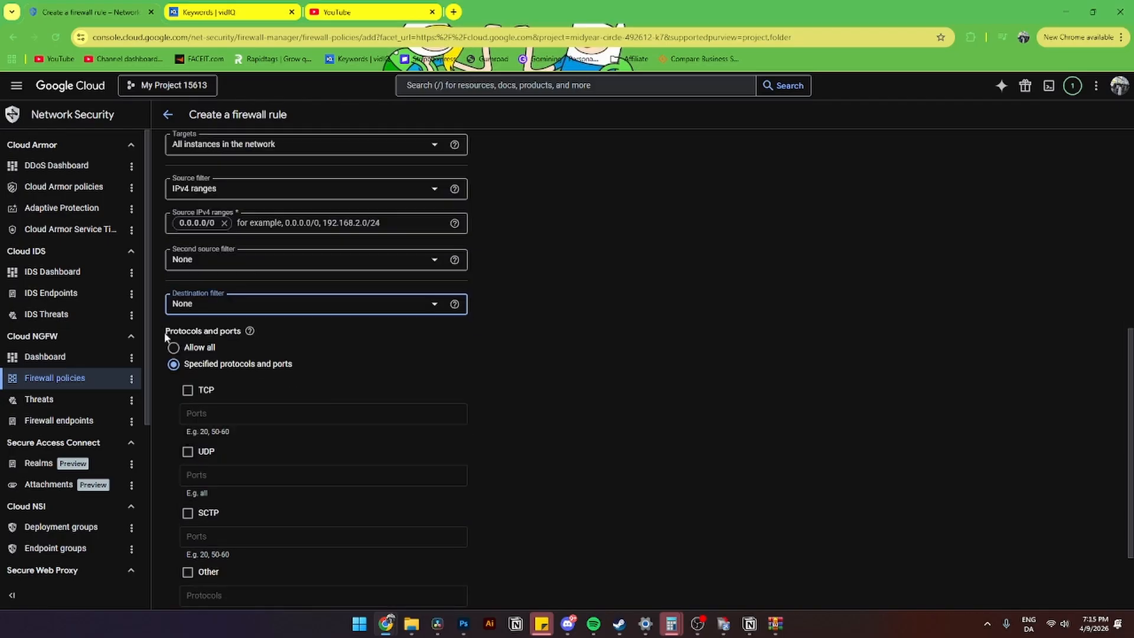
left_click_drag(165, 331, 242, 336)
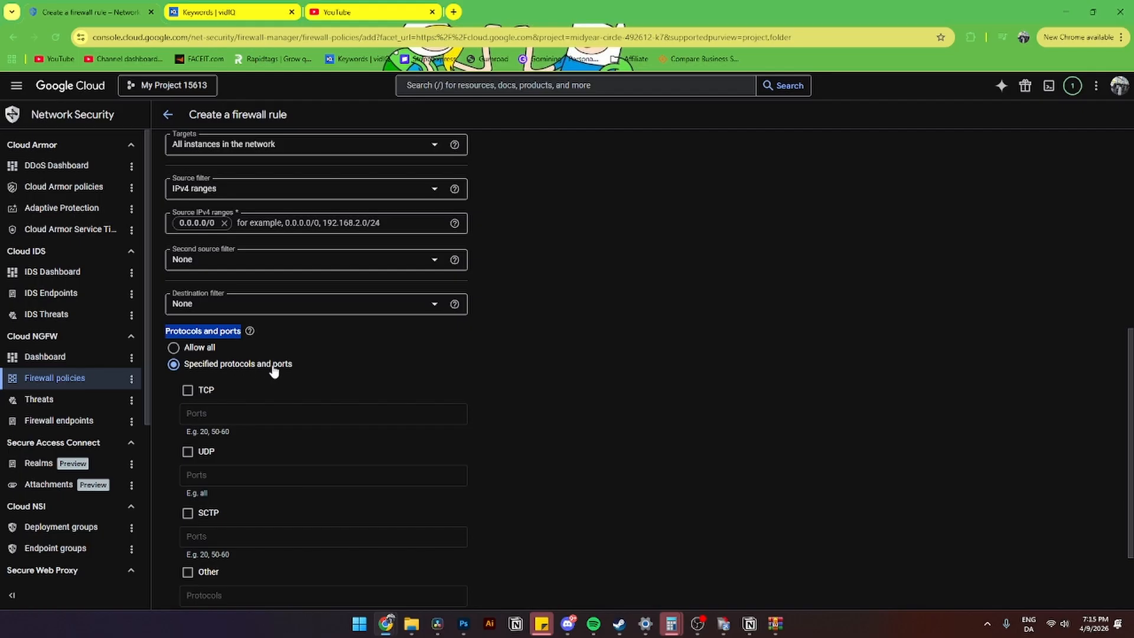
scroll(248, 377, "down", 1)
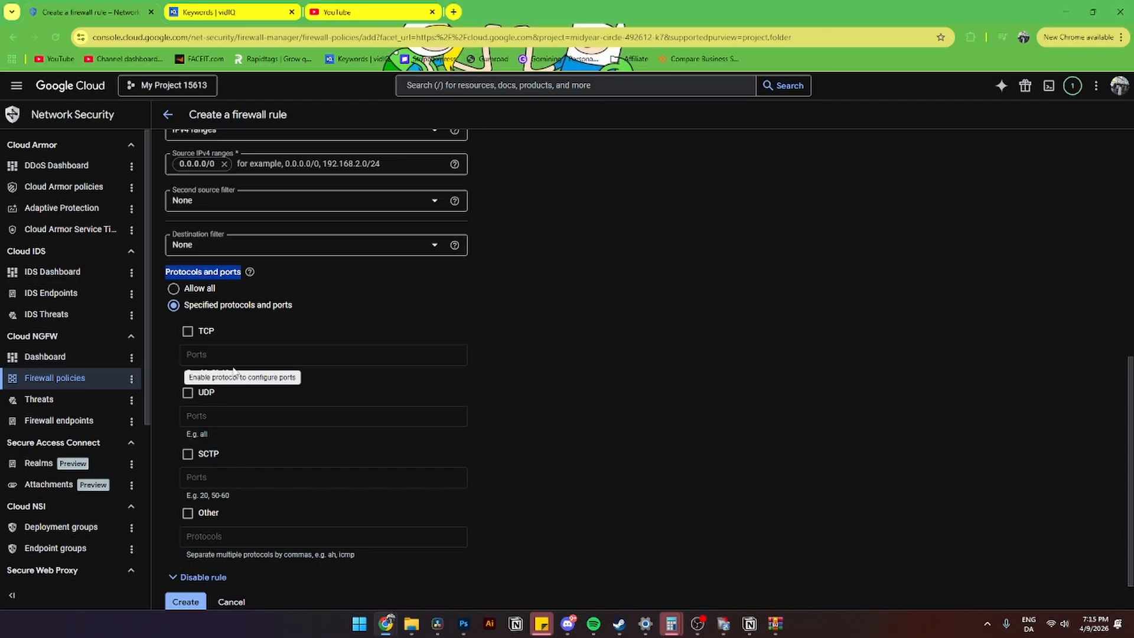
left_click(201, 291)
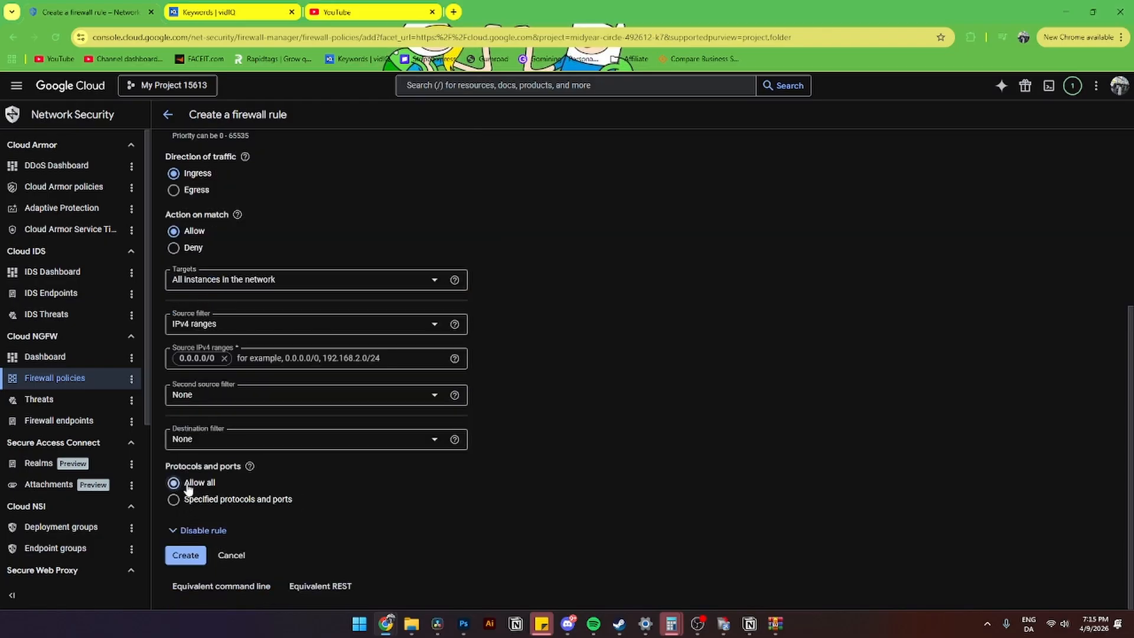
Show the rule enforcement settings and create the http-traffic firewall rule
left_click(206, 532)
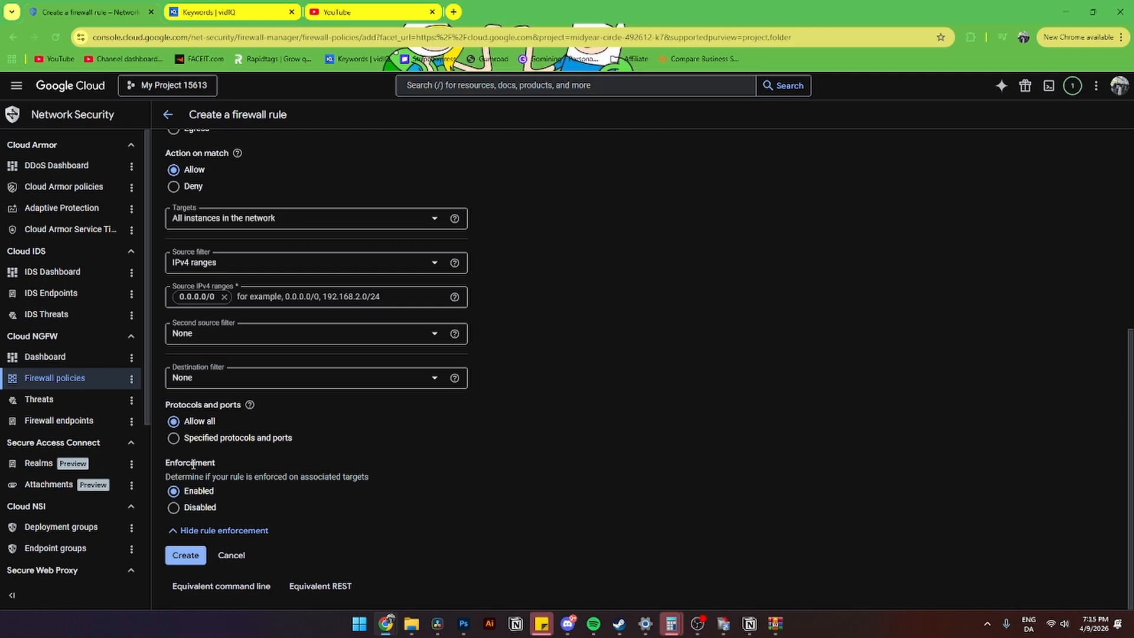
left_click(183, 558)
left_click_drag(474, 589, 608, 588)
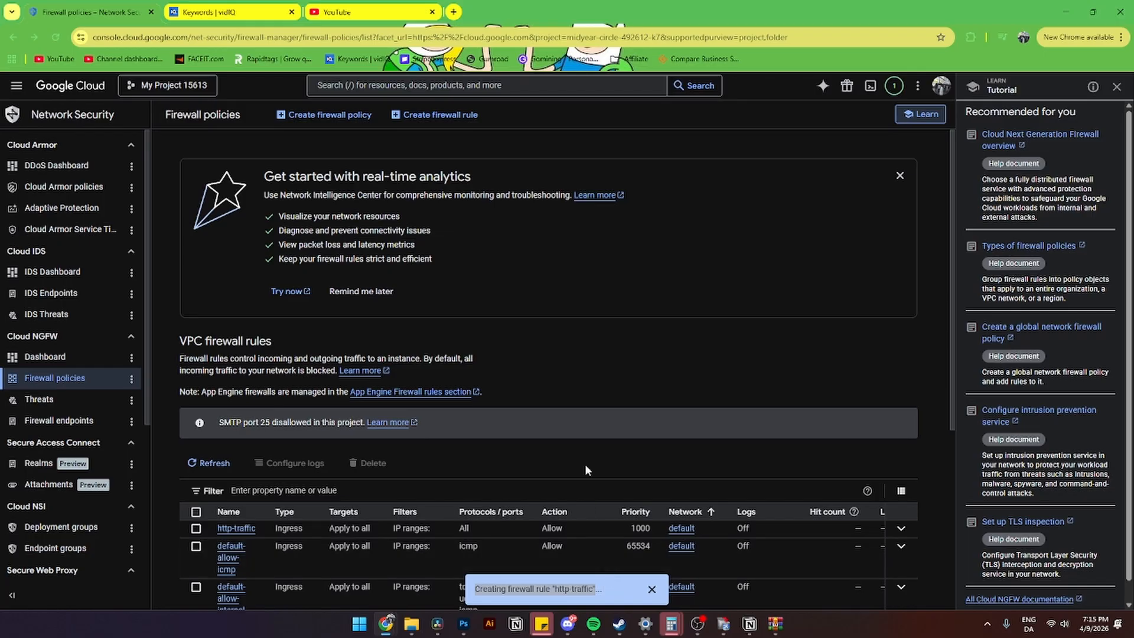
left_click(646, 379)
Select the http-traffic rule in the VPC firewall rules list and dismiss the creation notification
scroll(625, 361, "down", 2)
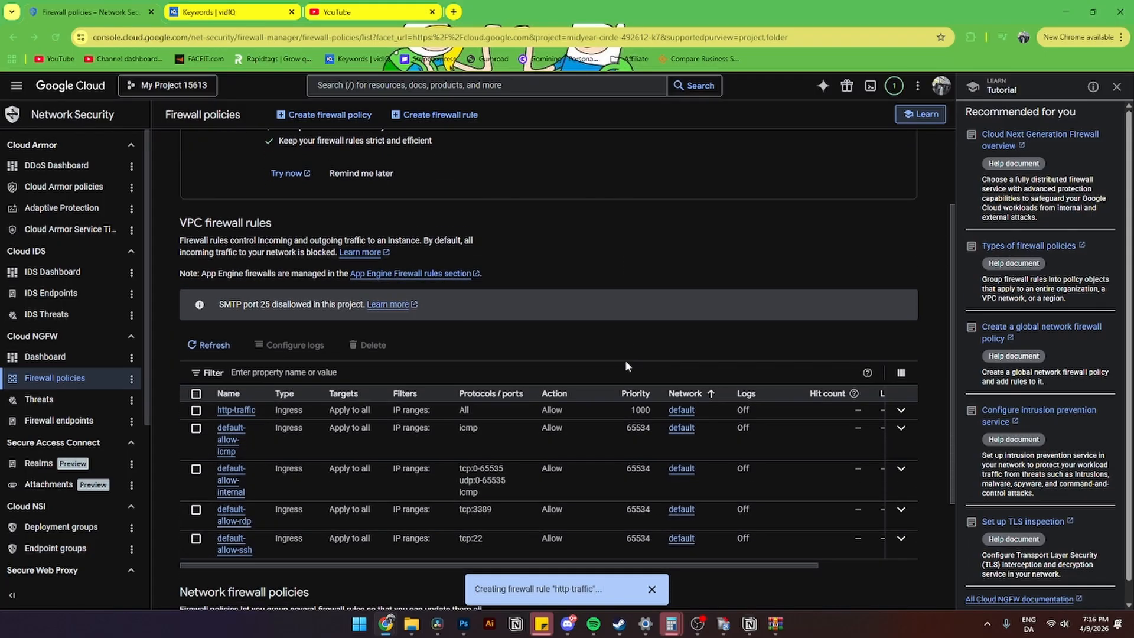
scroll(647, 292, "down", 1)
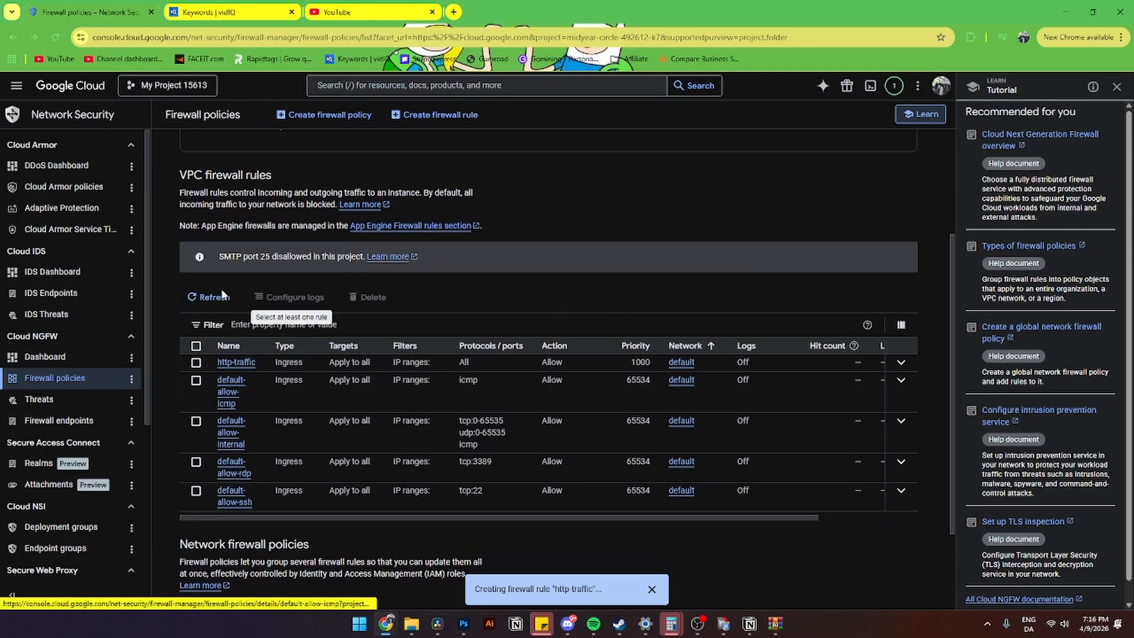
left_click(196, 362)
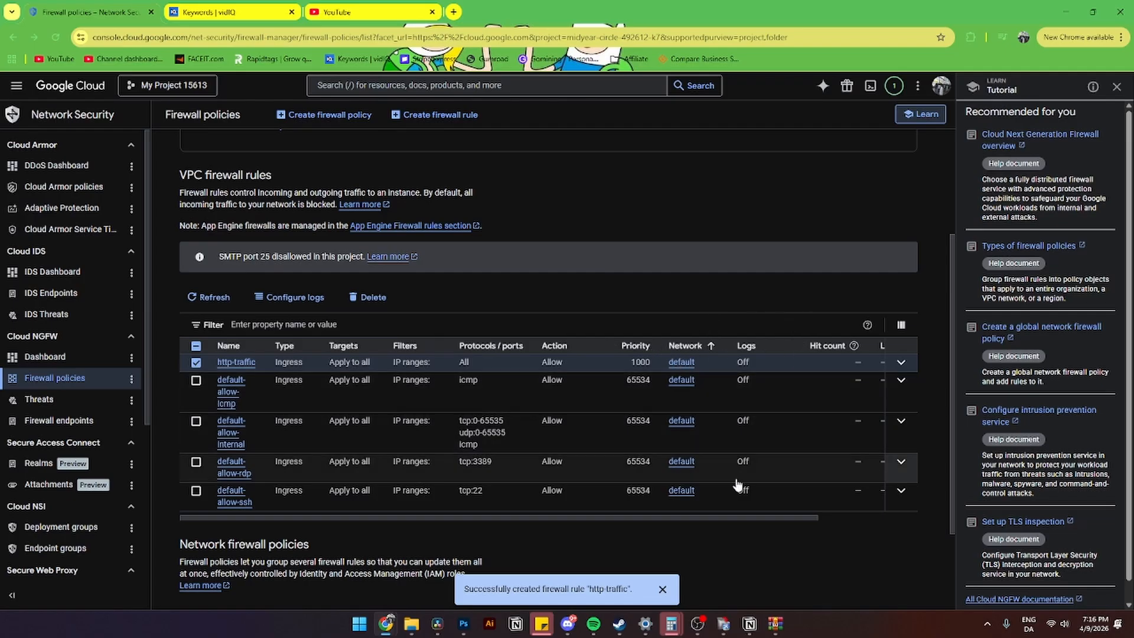
left_click(662, 588)
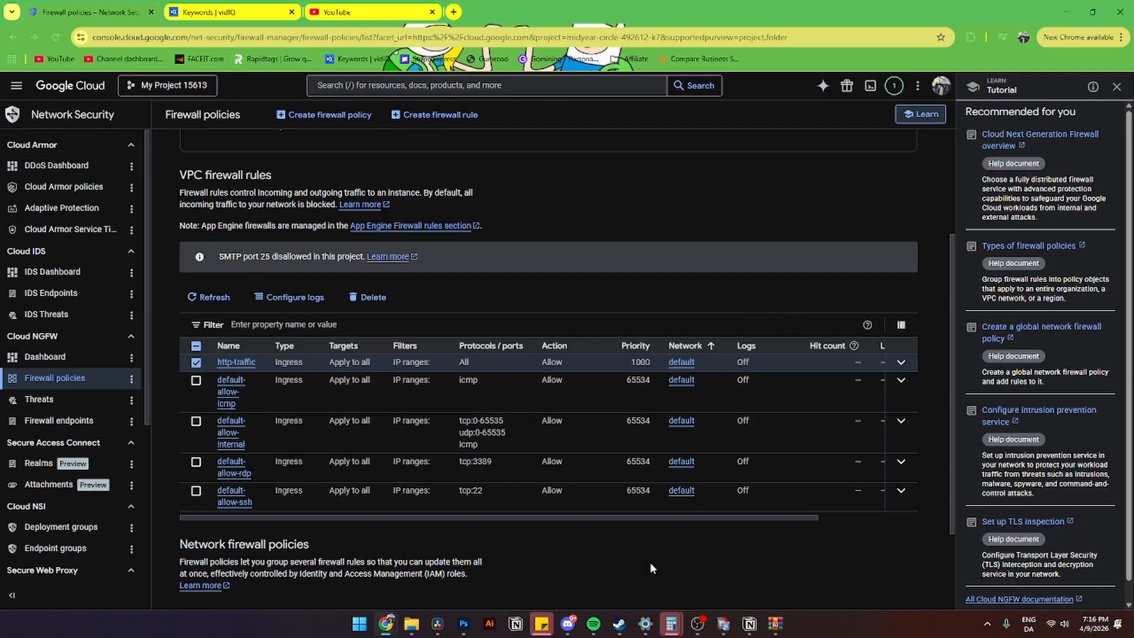